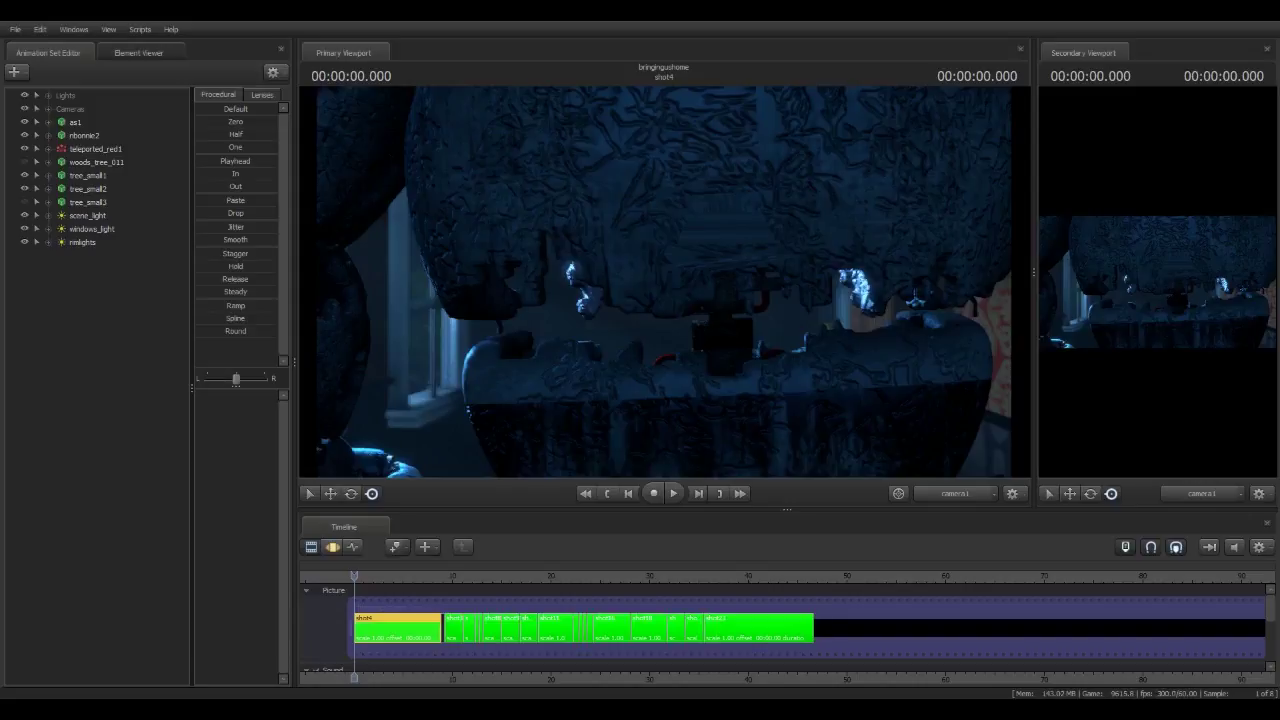
Inspect the mapname attribute of the session's active clip in the Element Viewer
scroll(560, 625, up, 4)
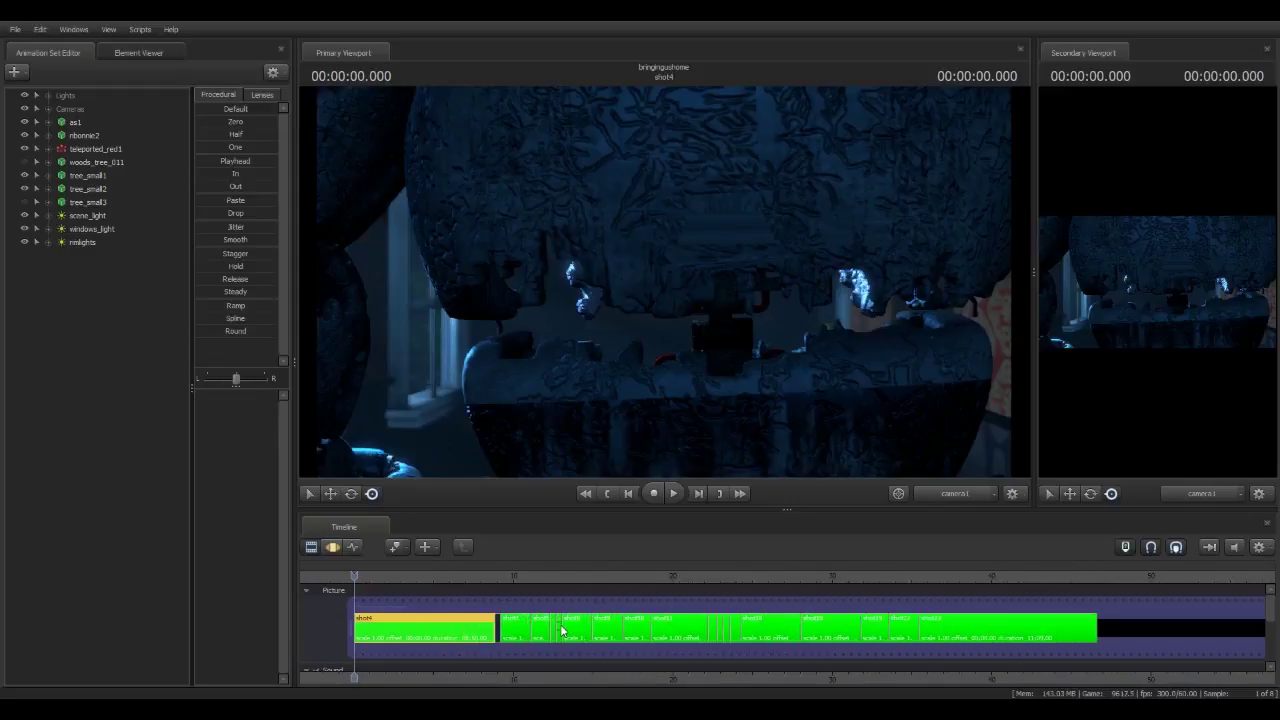
scroll(559, 626, down, 4)
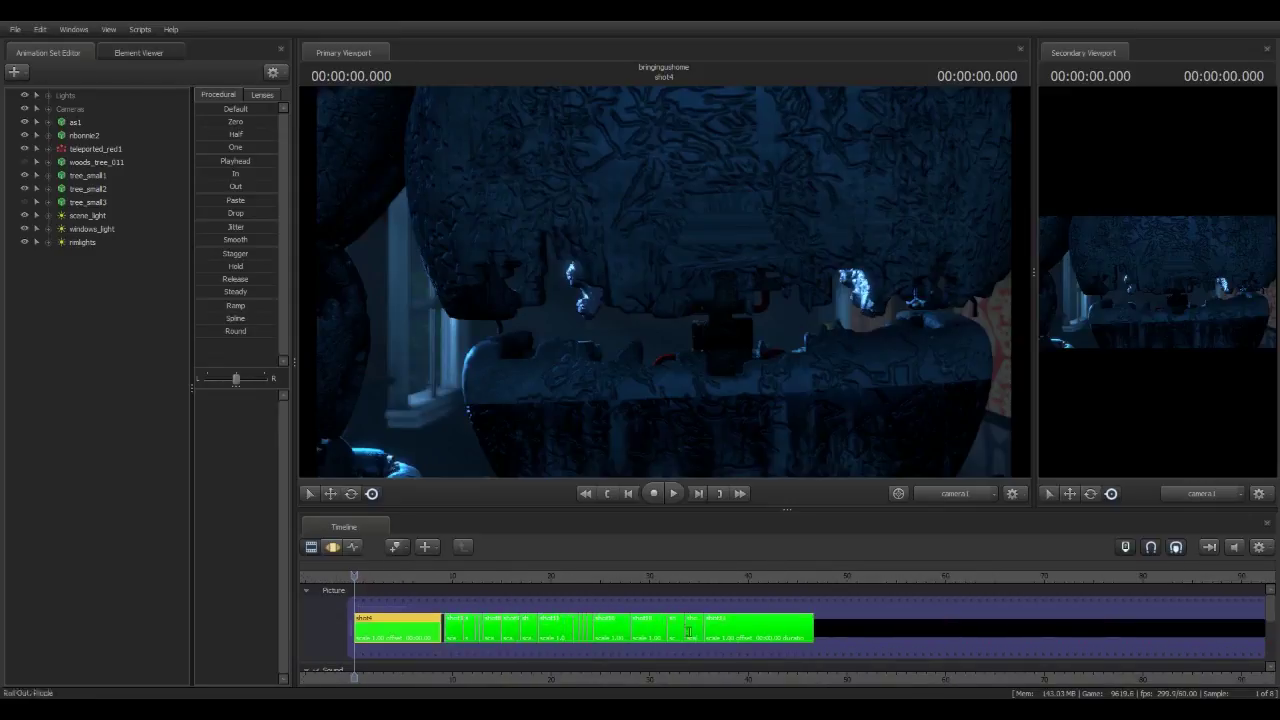
click(141, 53)
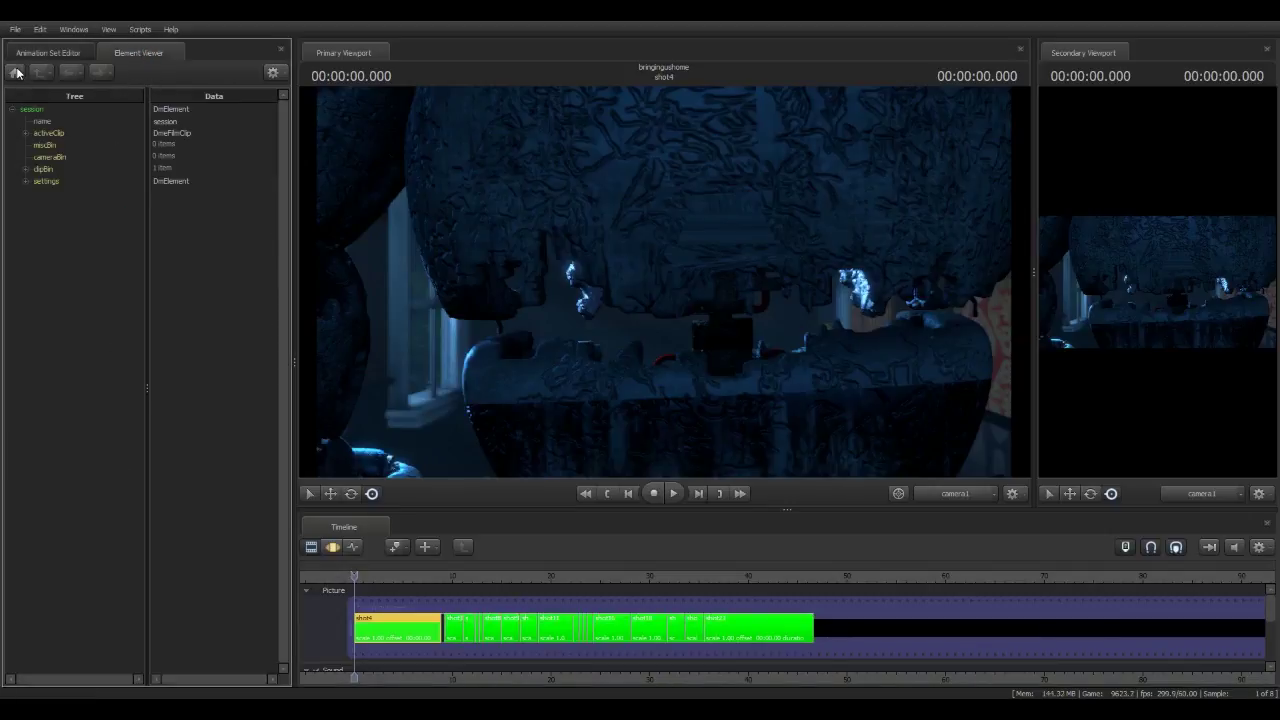
click(26, 134)
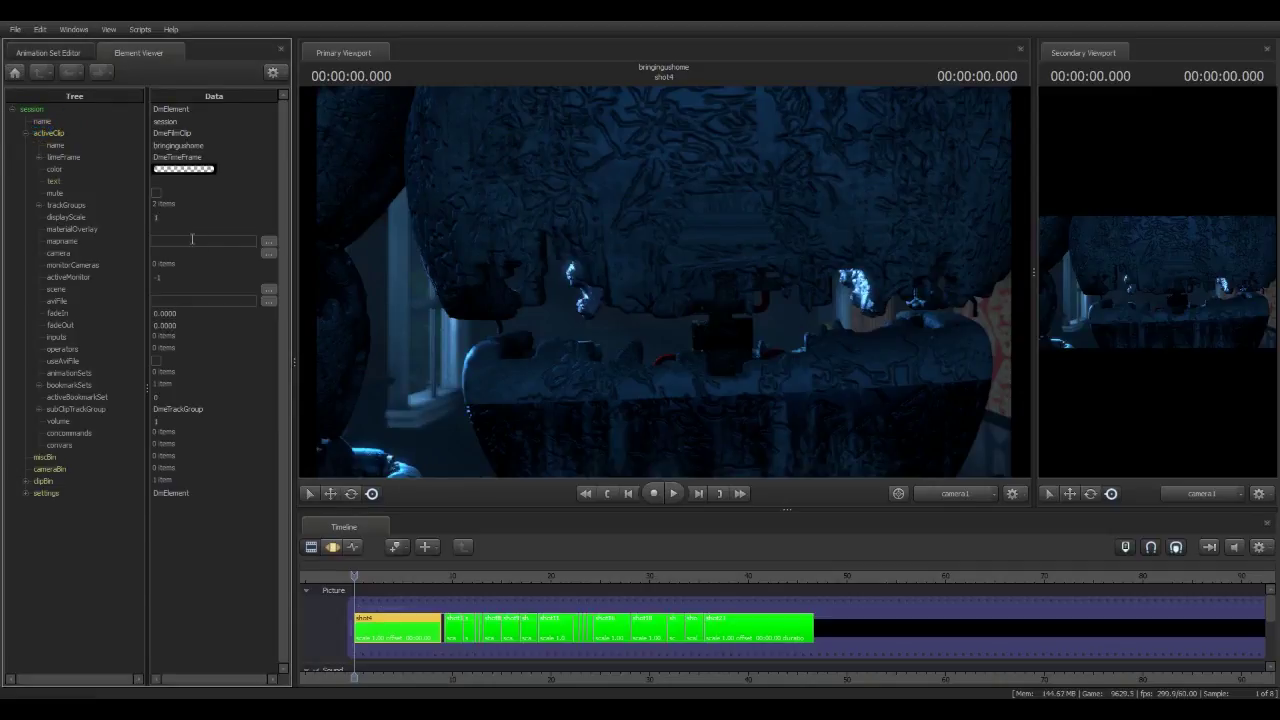
click(252, 241)
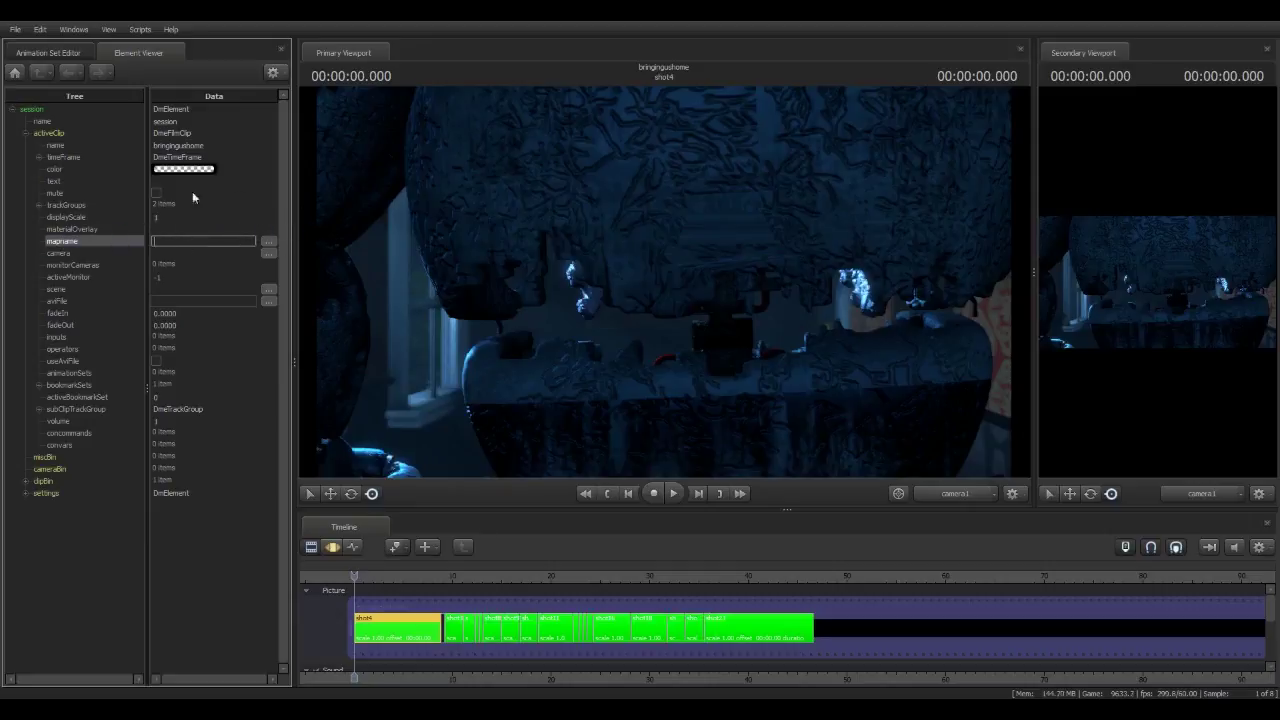
Inspect the mapname attributes of shot4 and shot3 in the Element Viewer
click(45, 53)
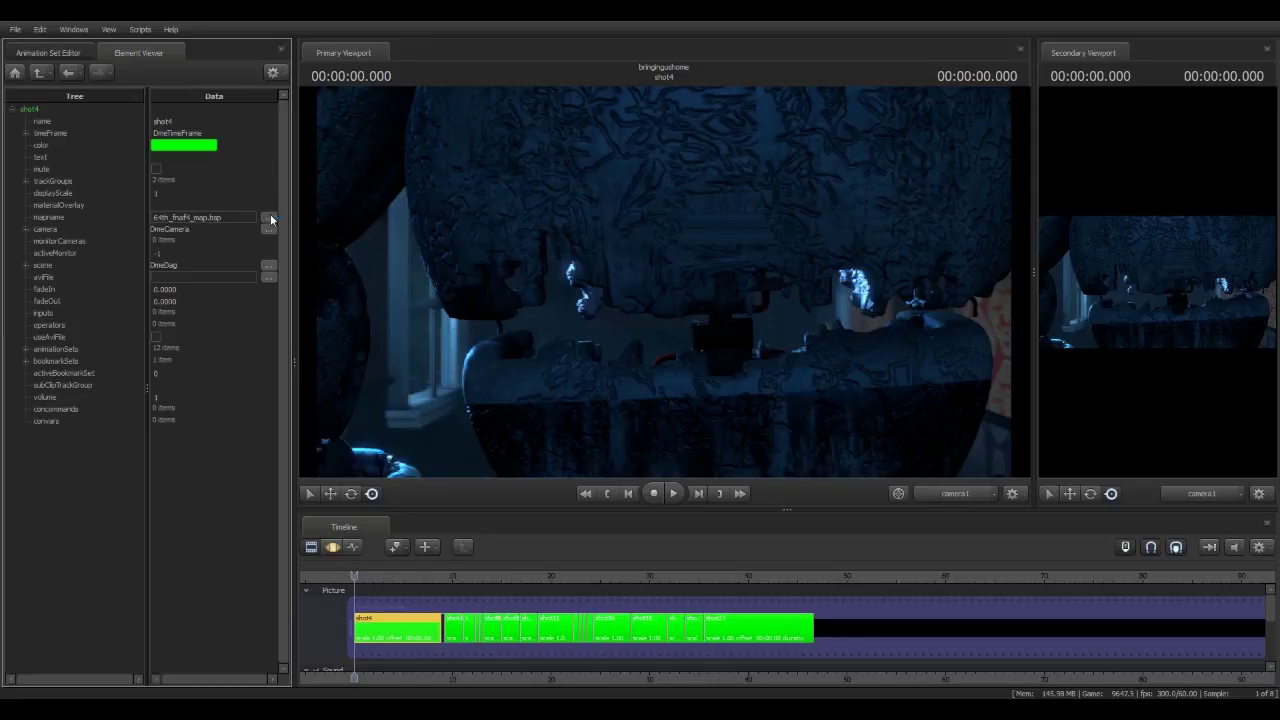
click(52, 48)
scroll(490, 657, up, 2)
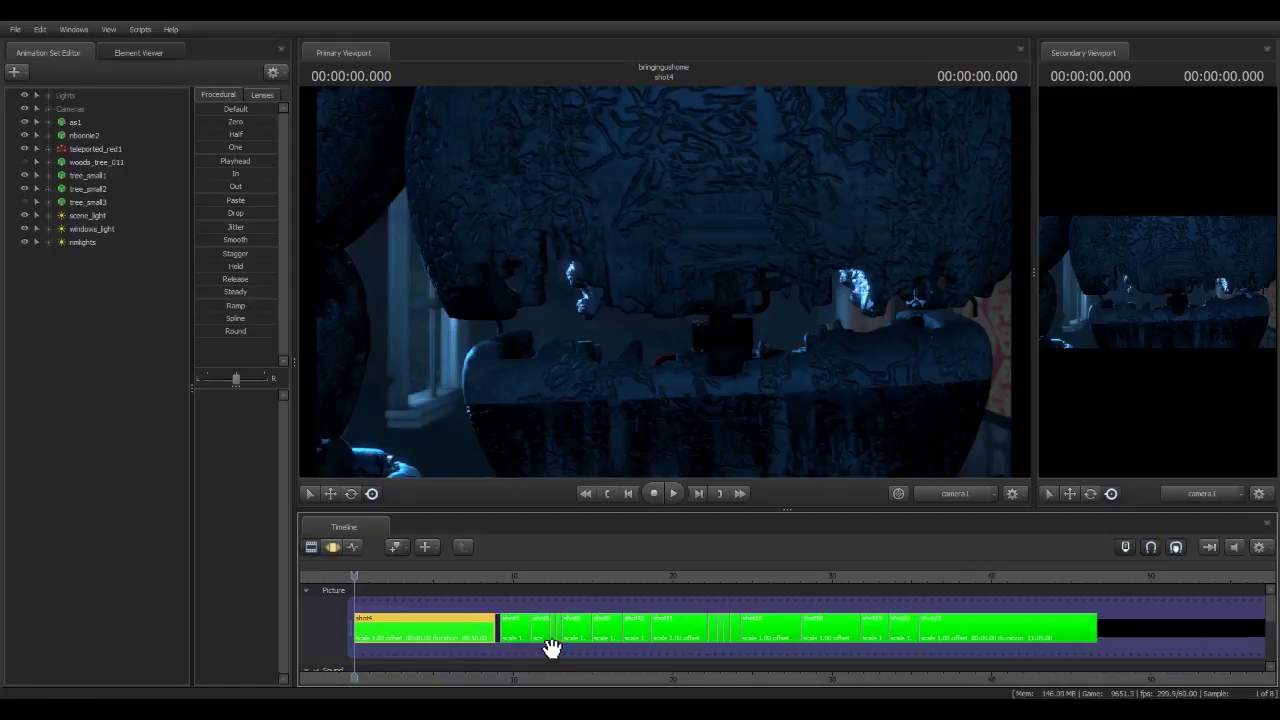
click(494, 573)
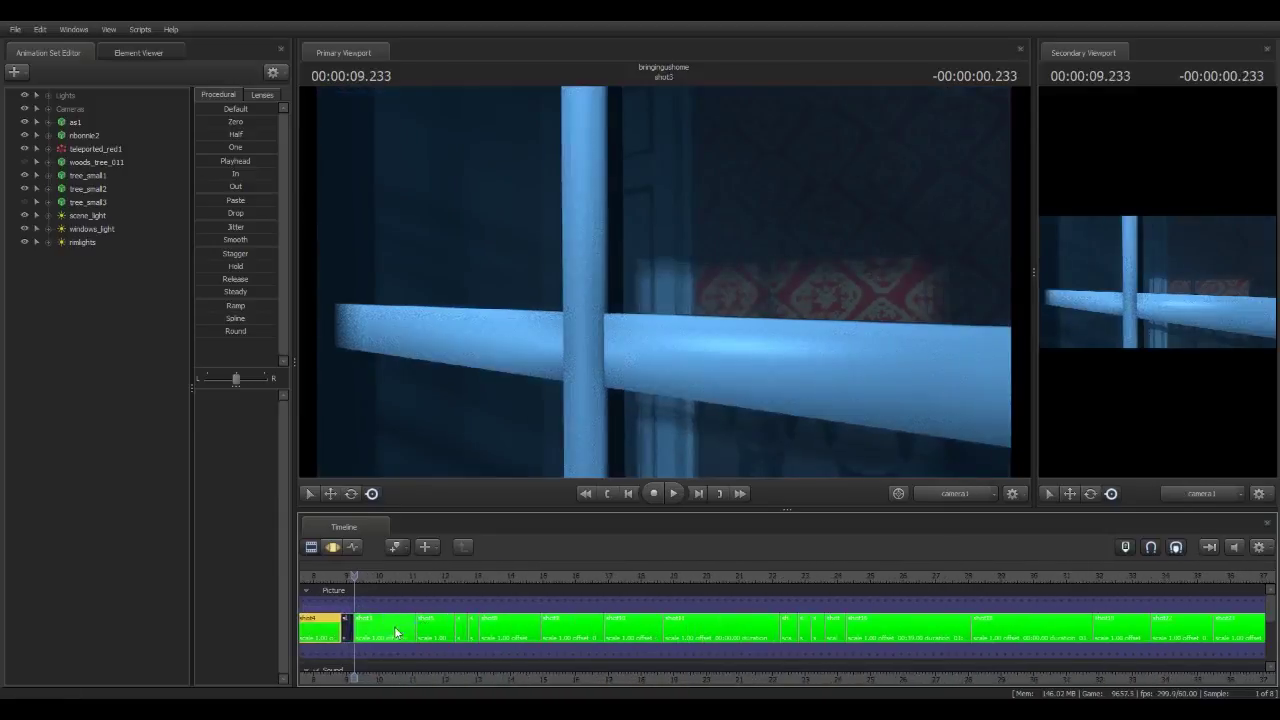
click(384, 632)
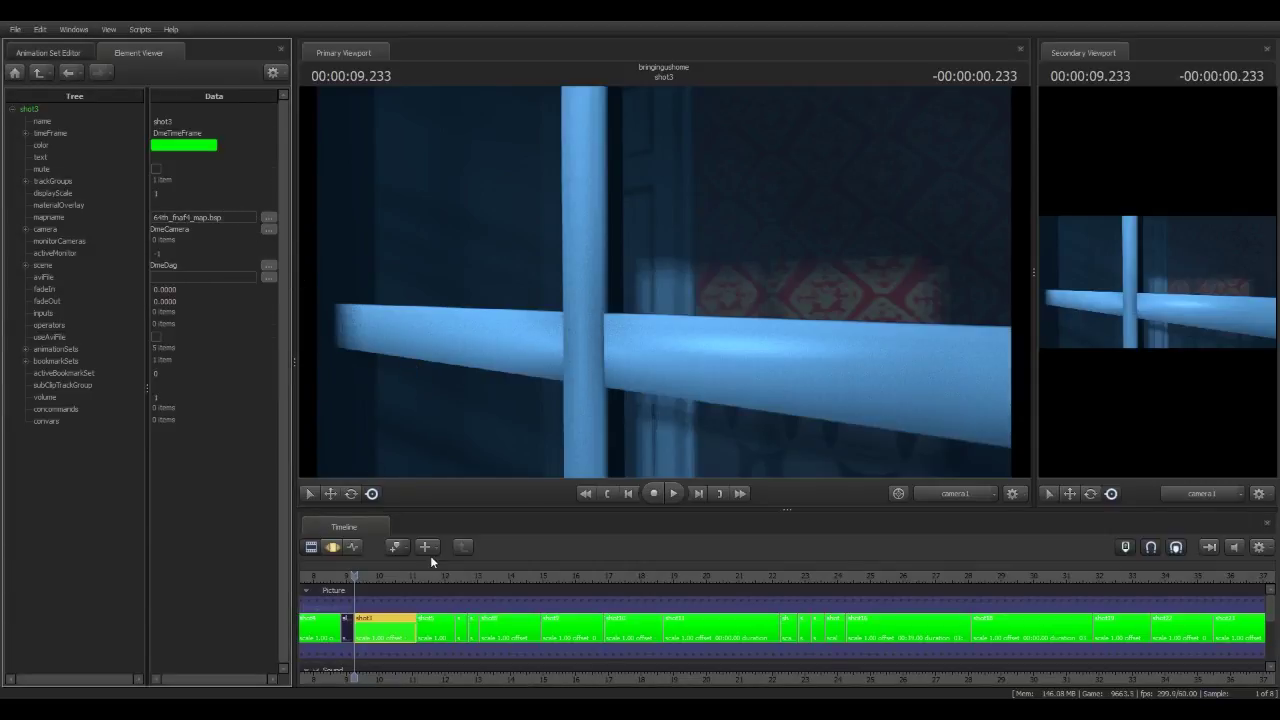
Go to the start of shot8 and inspect its mapname attribute in the Element Viewer
scroll(420, 575, down, 5)
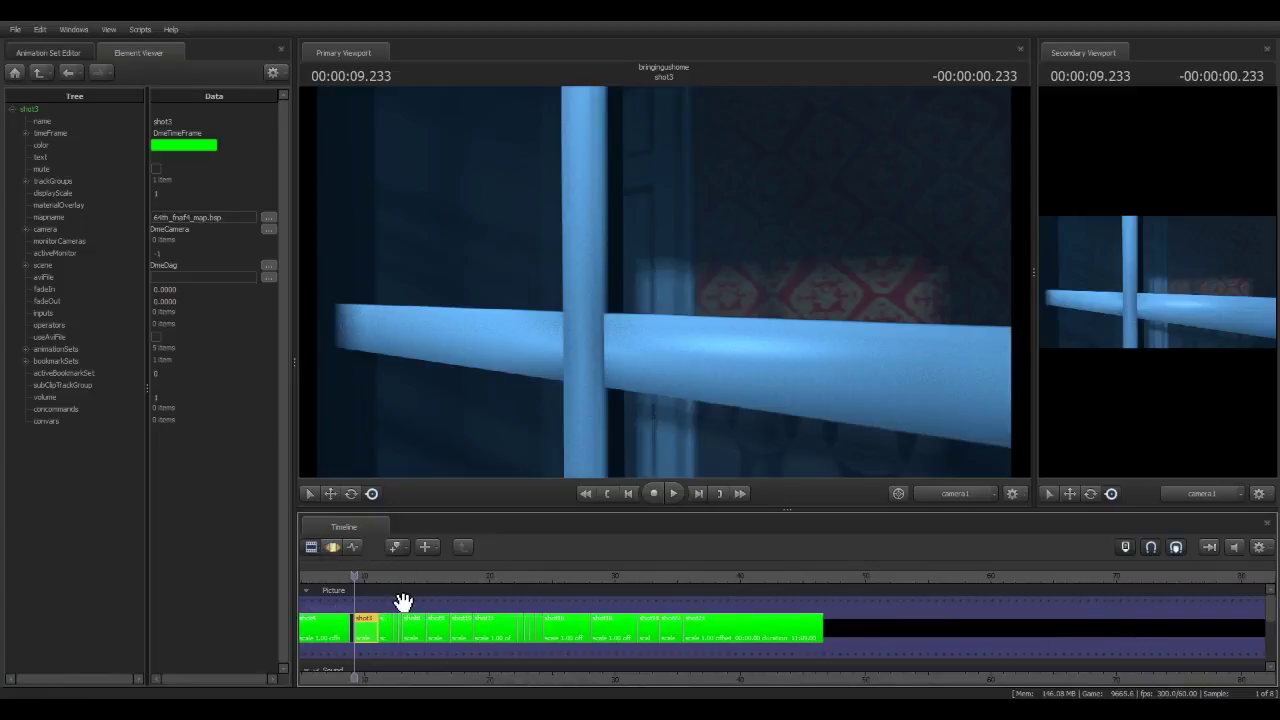
scroll(403, 601, up, 5)
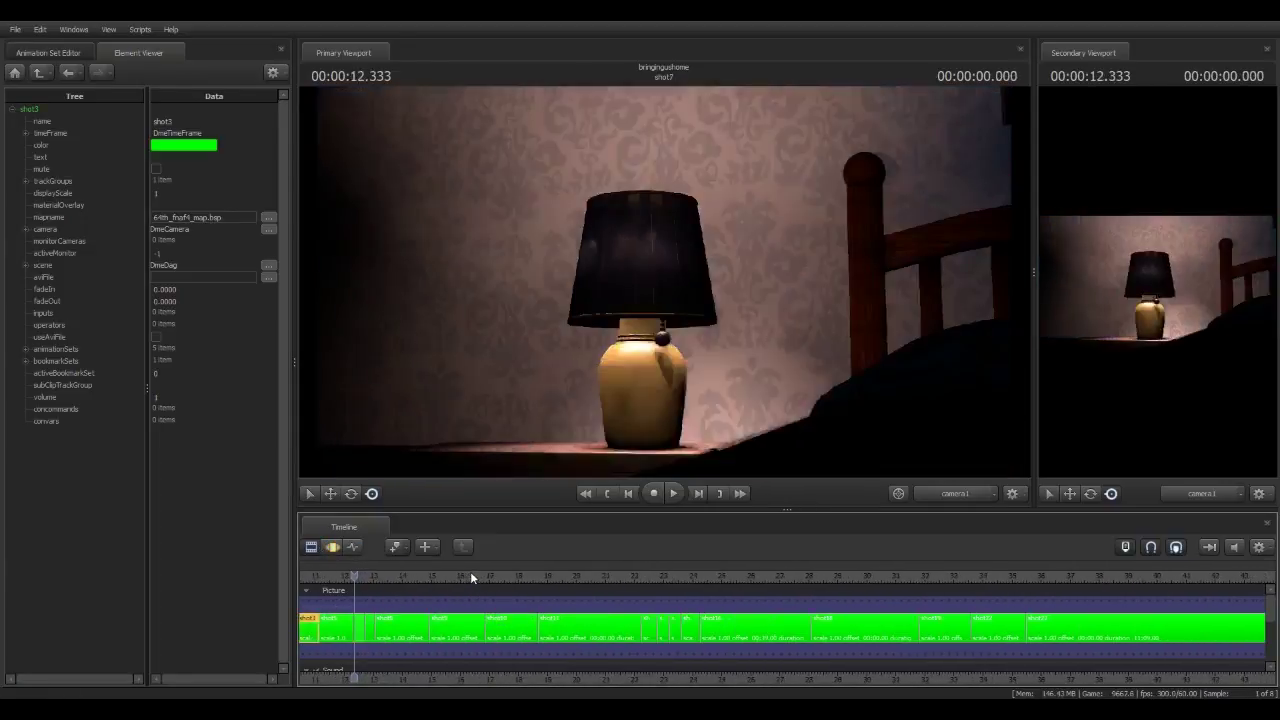
key(Down)
key(Down)
scroll(460, 602, up, 5)
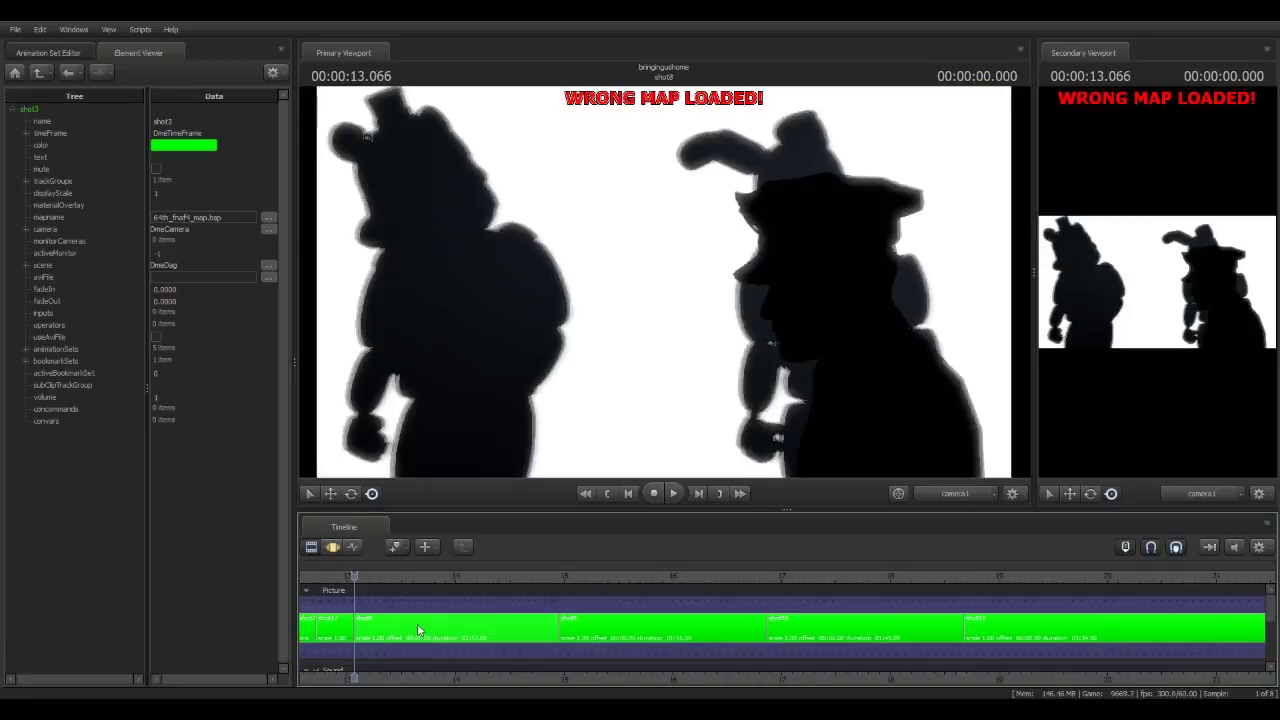
click(417, 623)
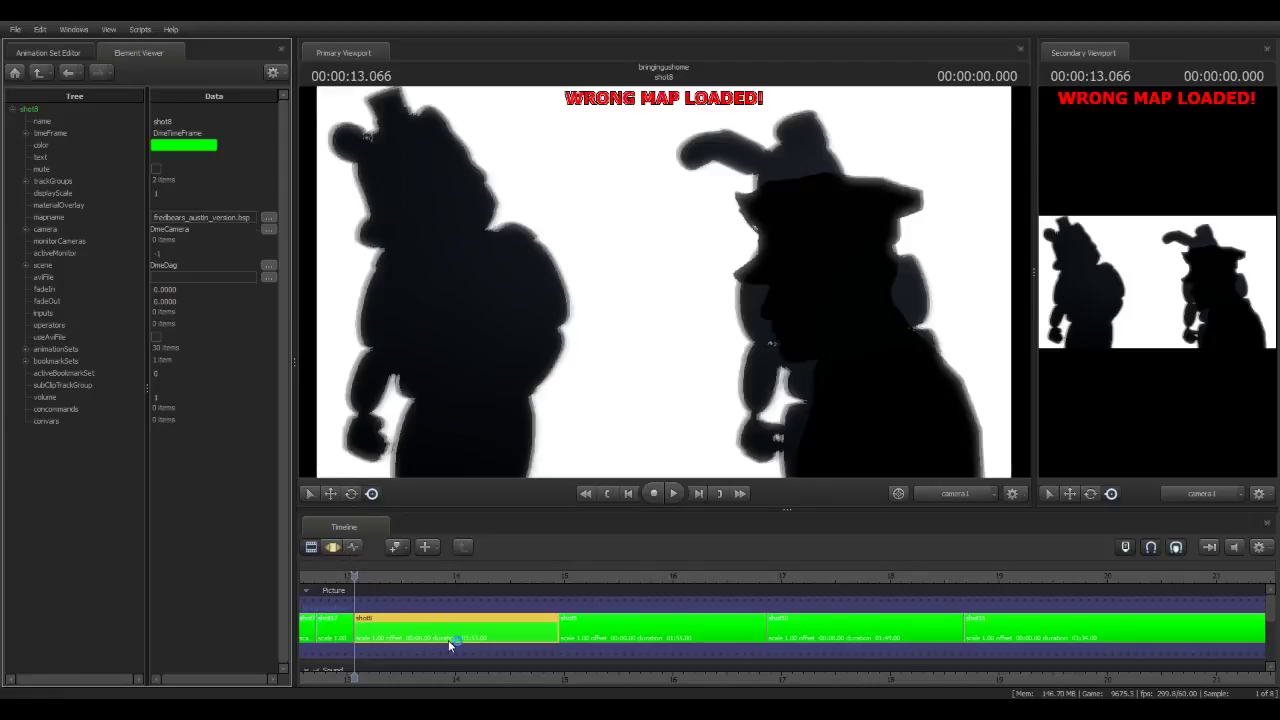
Return to the Animation Set Editor and load the dark_room map through the console
scroll(448, 640, down, 10)
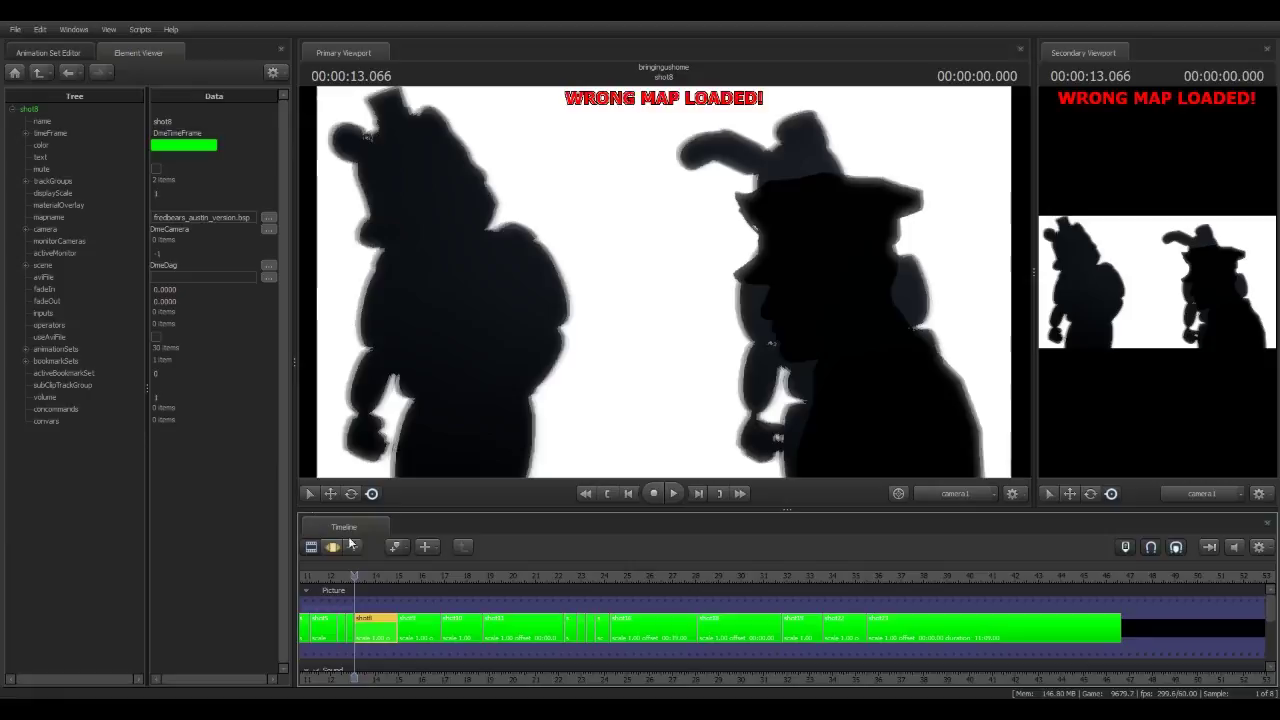
click(48, 54)
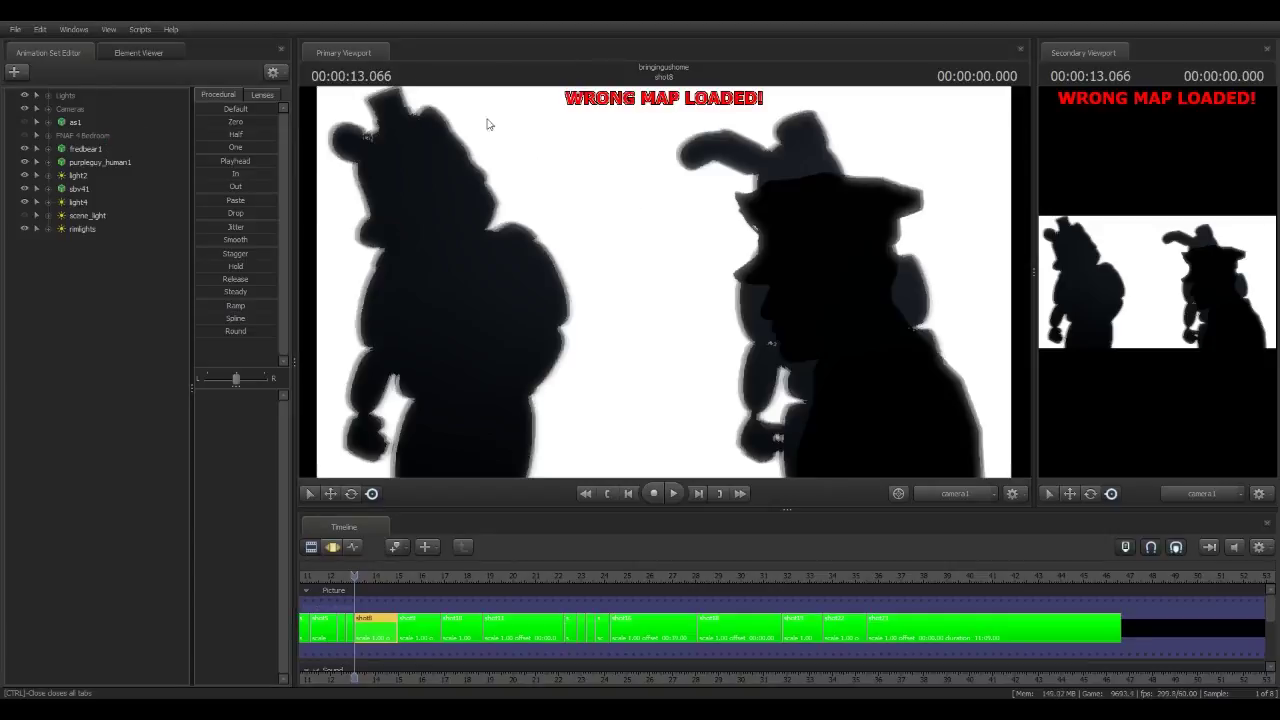
key(grave)
click(492, 494)
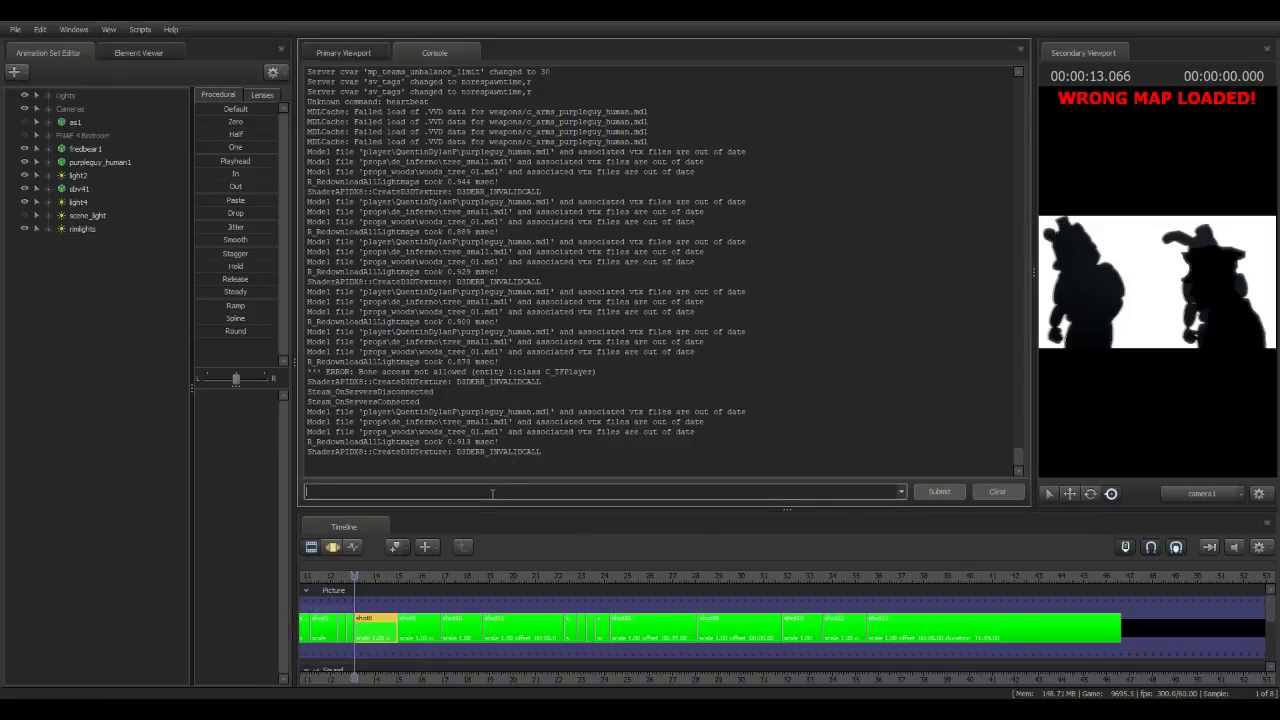
text(changelevel)
key(BackSpace)
key(BackSpace)
key(BackSpace)
text(dark_room)
key(Return)
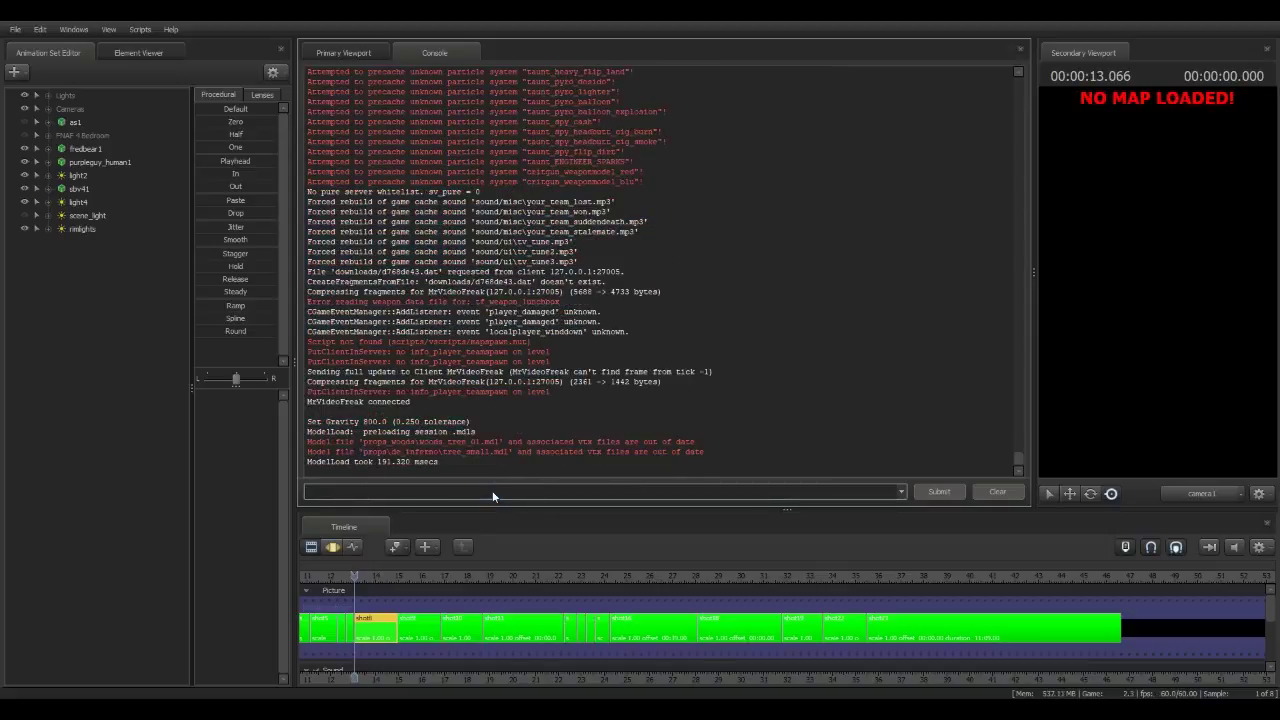
Return to the primary viewport and check how the shots from shot8 back to shot4 render with the loaded map
click(368, 57)
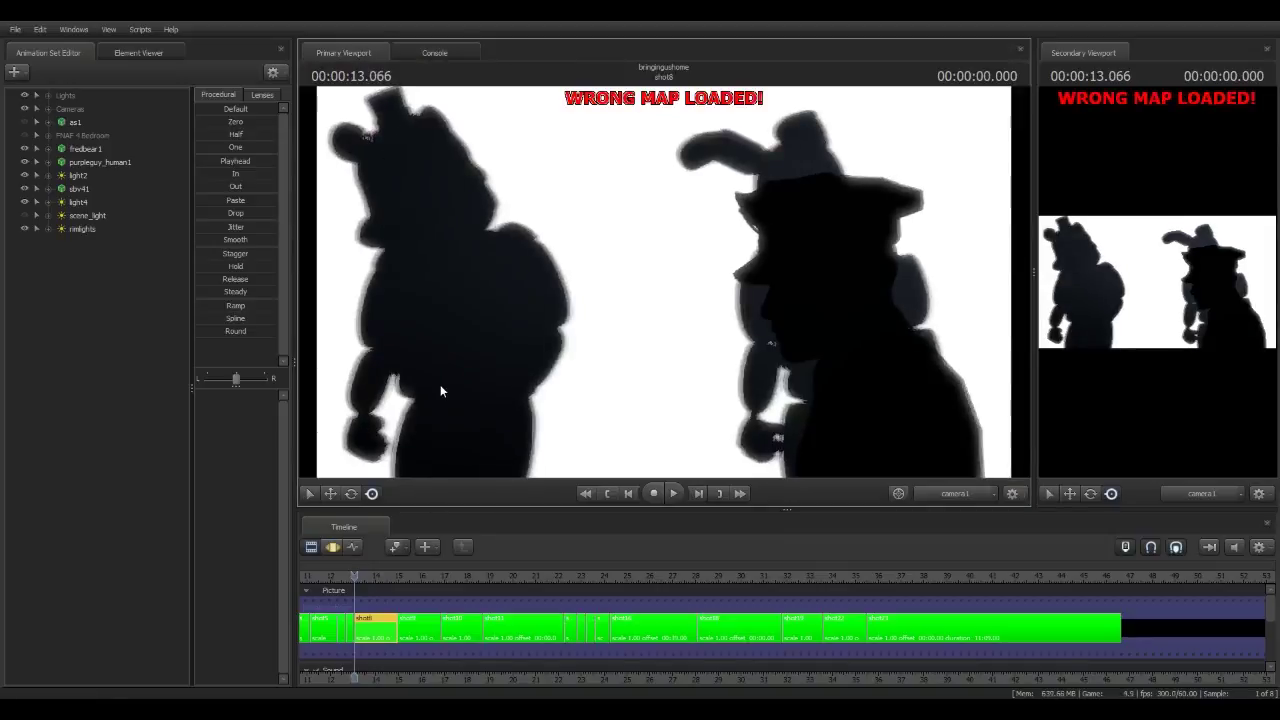
scroll(409, 654, up, 3)
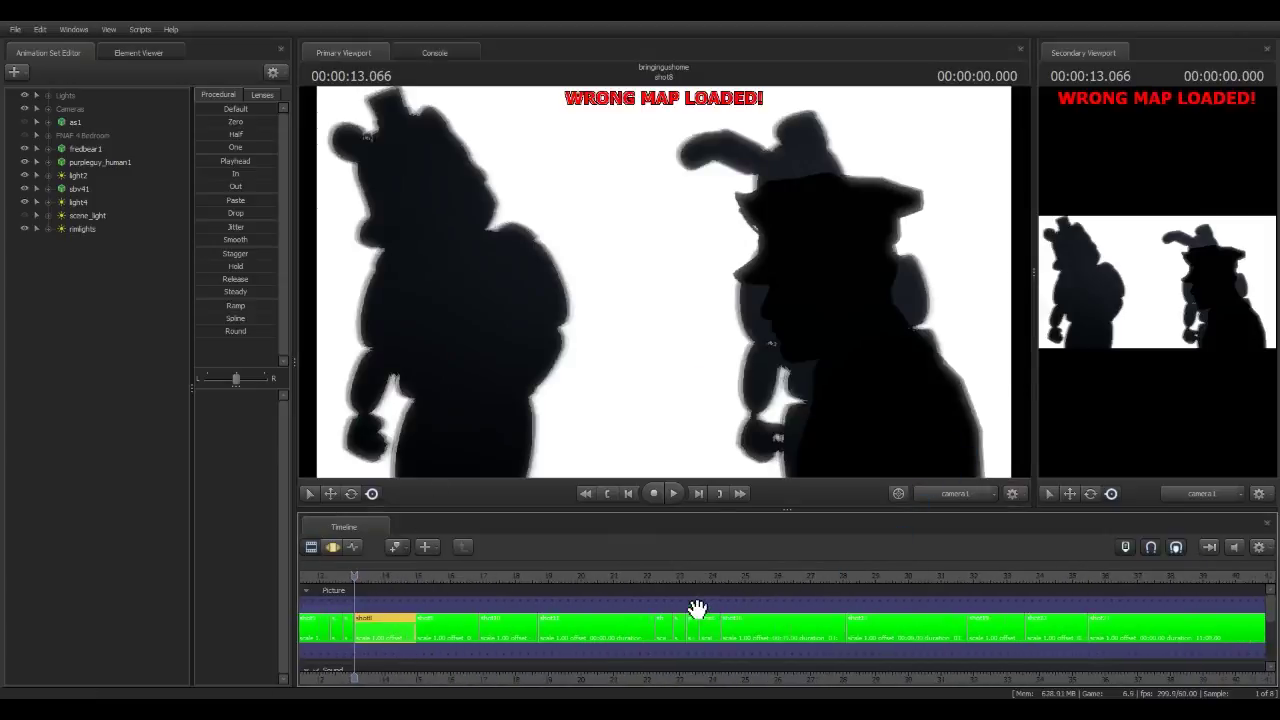
scroll(697, 609, down, 4)
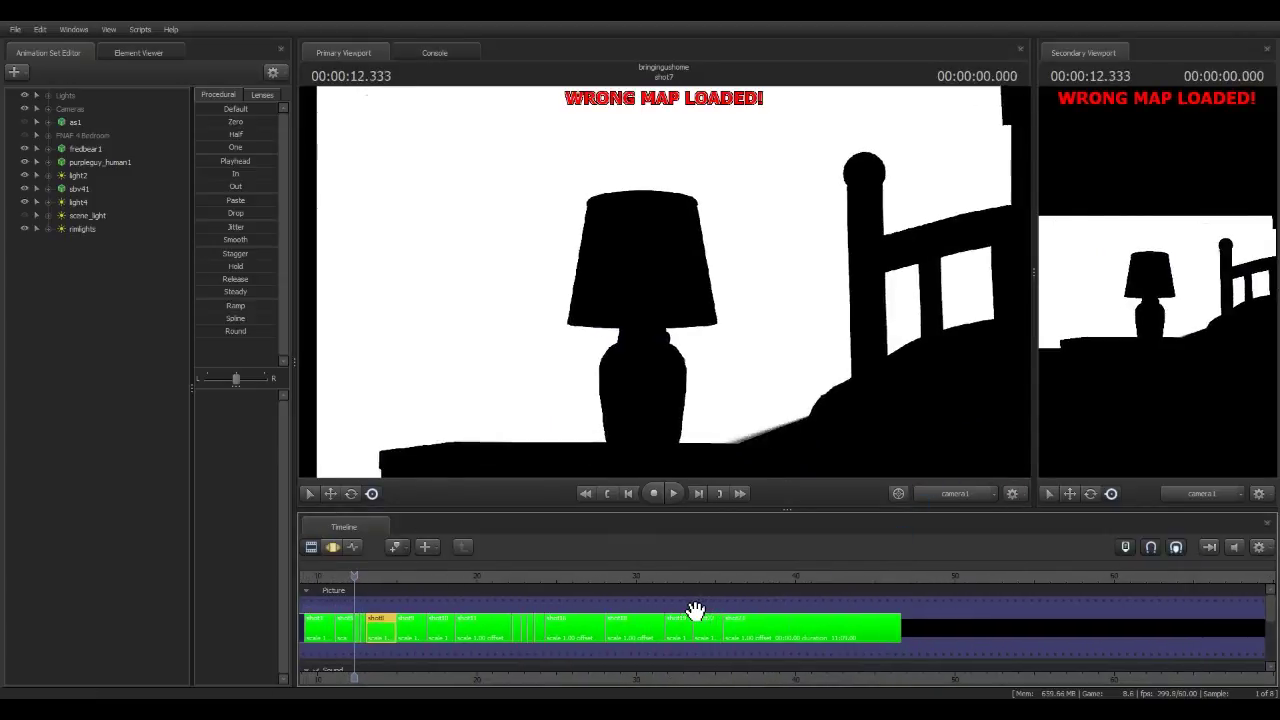
middle_drag(695, 611, 750, 611)
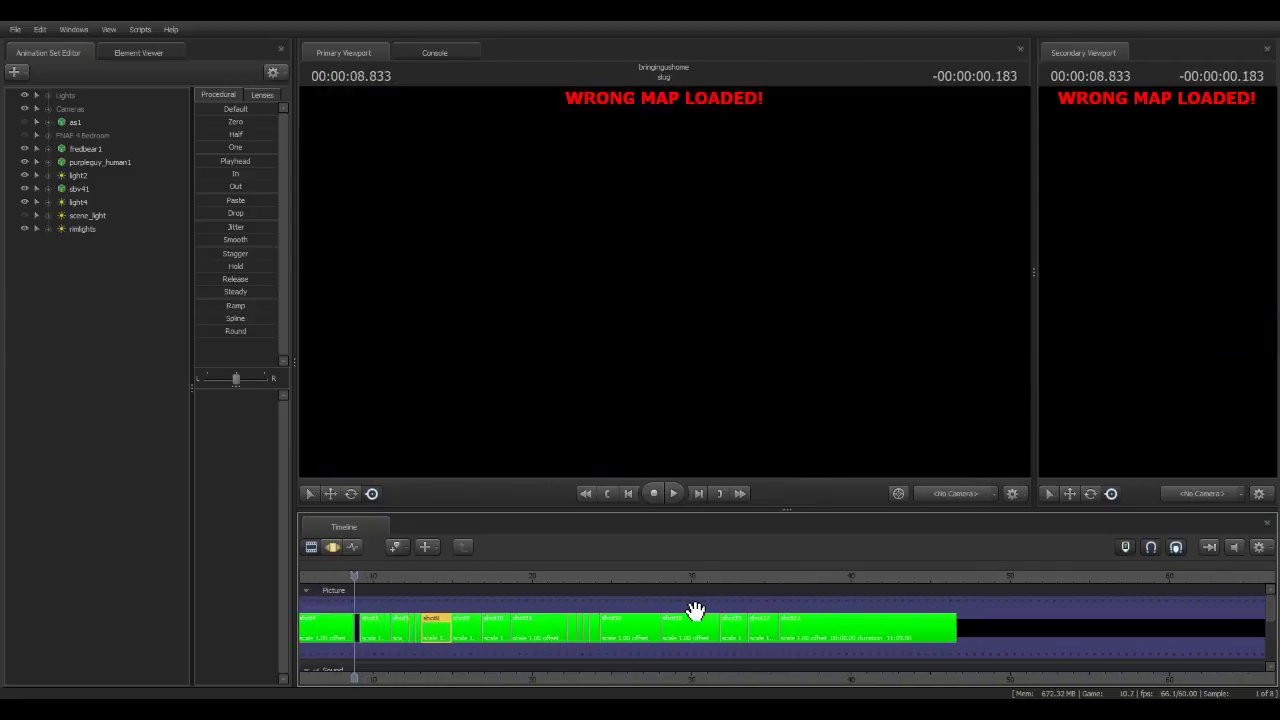
scroll(697, 609, up, 2)
scroll(692, 609, down, 3)
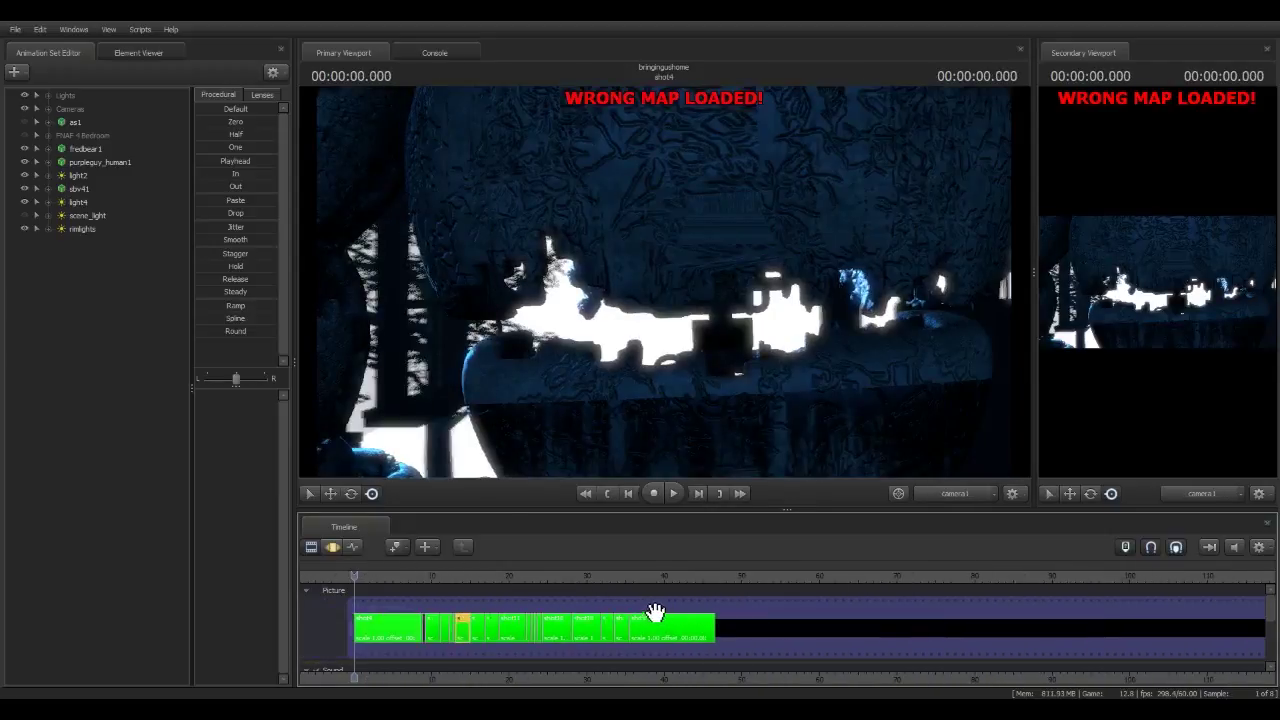
Select all shots from shot4 through shot23 on the timeline
click(396, 627)
scroll(480, 632, up, 2)
scroll(868, 632, down, 1)
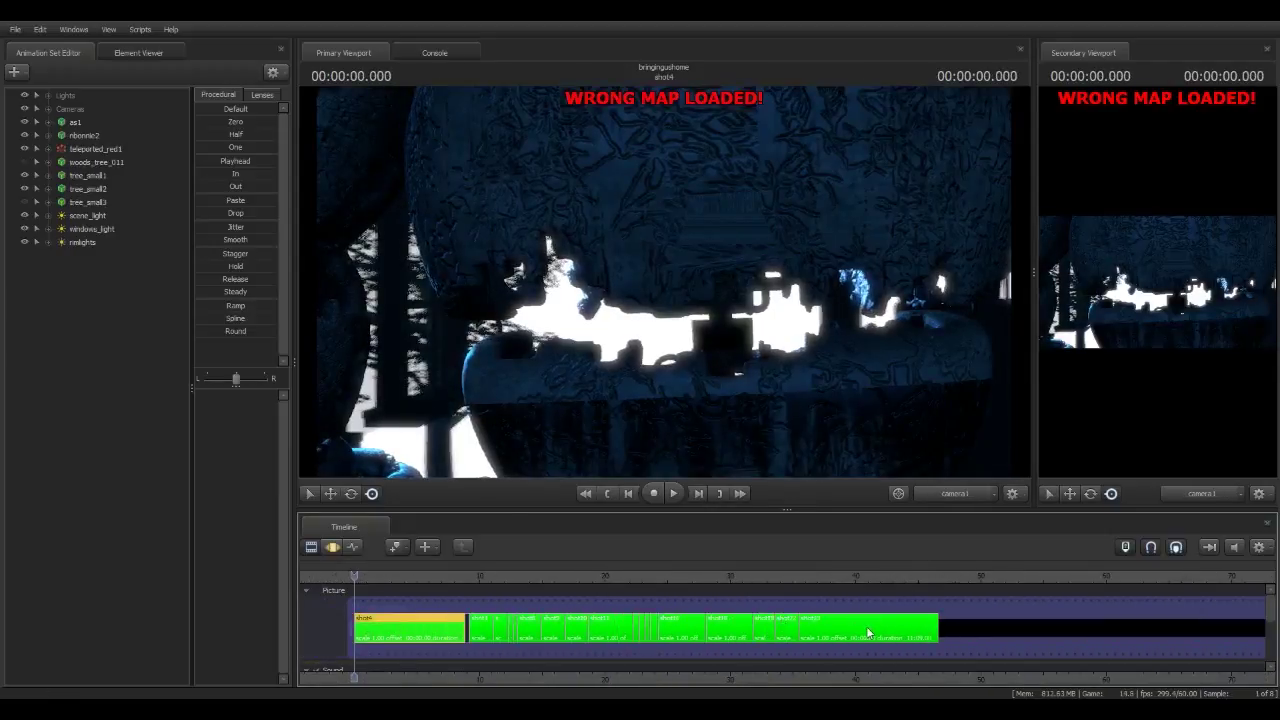
shift+click(868, 632)
click(17, 28)
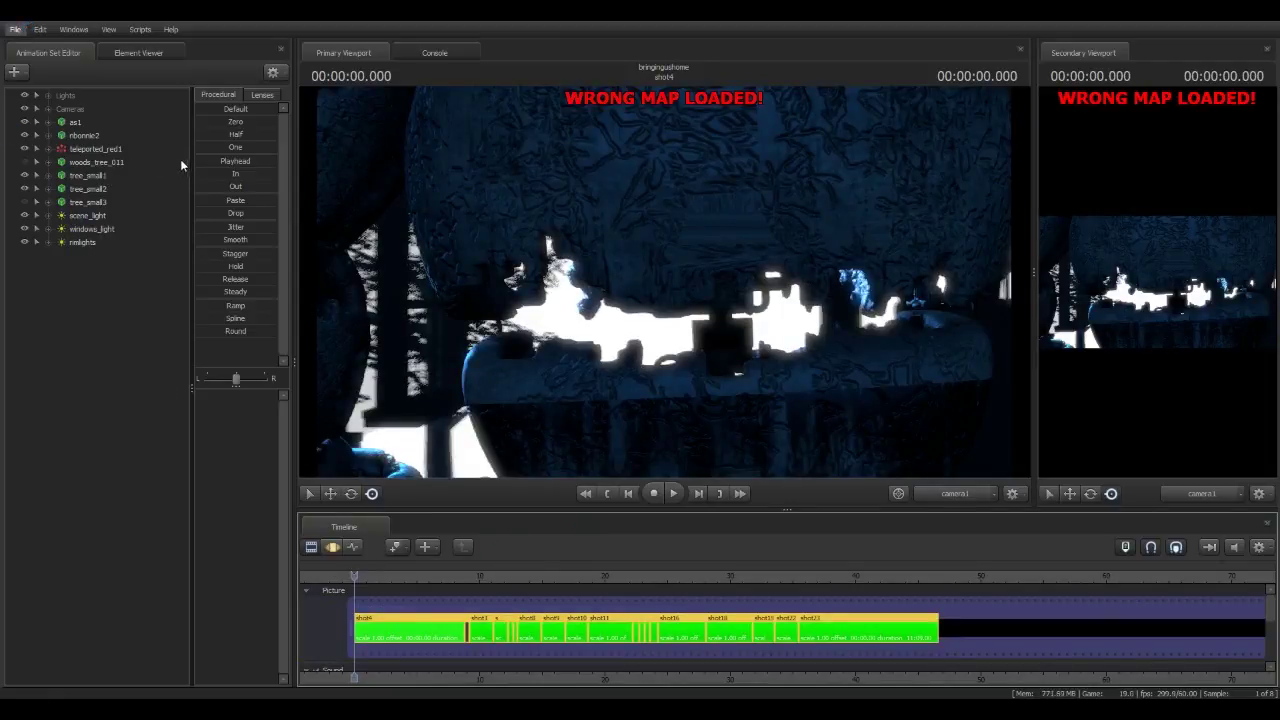
Place the playhead at the start of shot7 and select shot7 through shot9
scroll(556, 575, up, 2)
click(520, 576)
scroll(527, 581, up, 3)
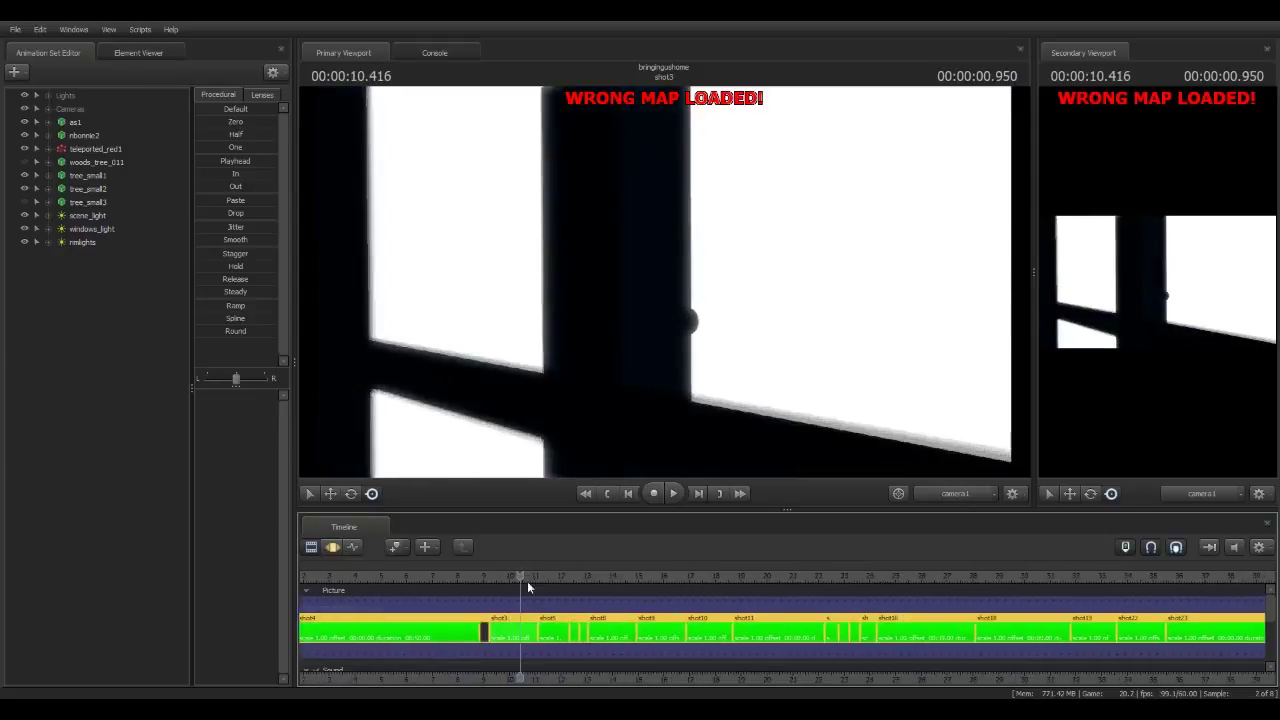
scroll(528, 582, up, 4)
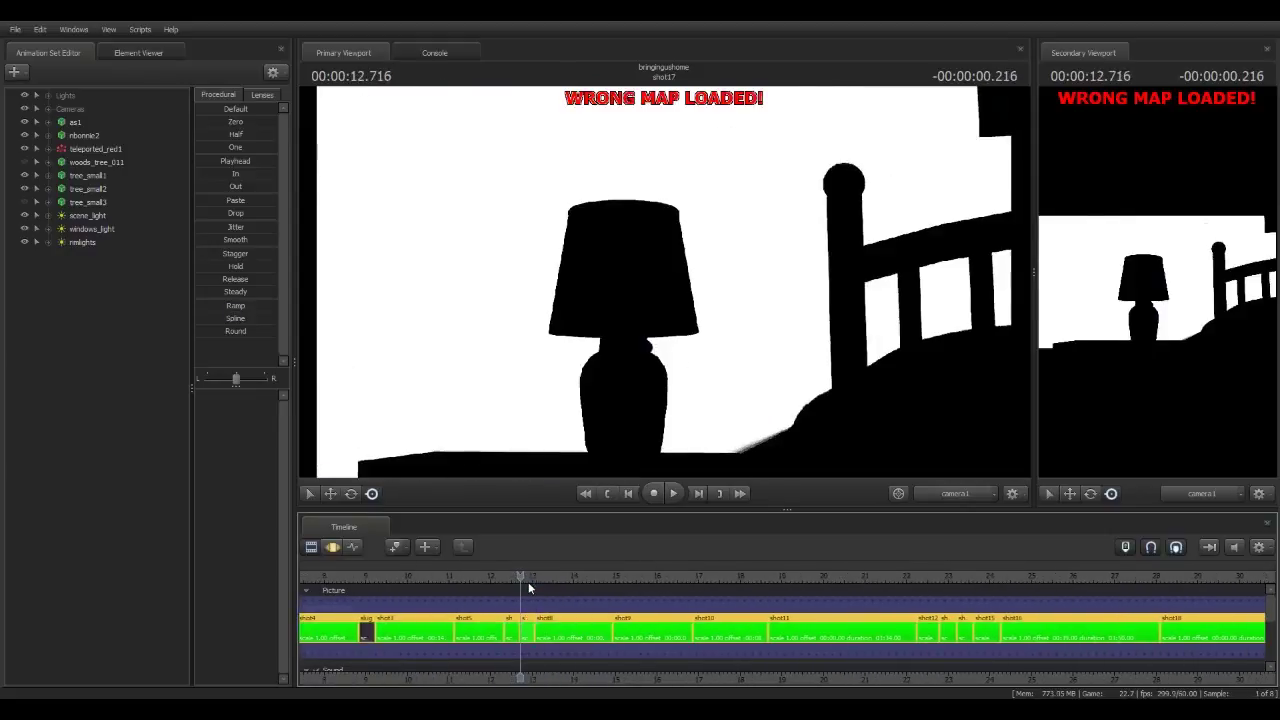
scroll(528, 585, up, 4)
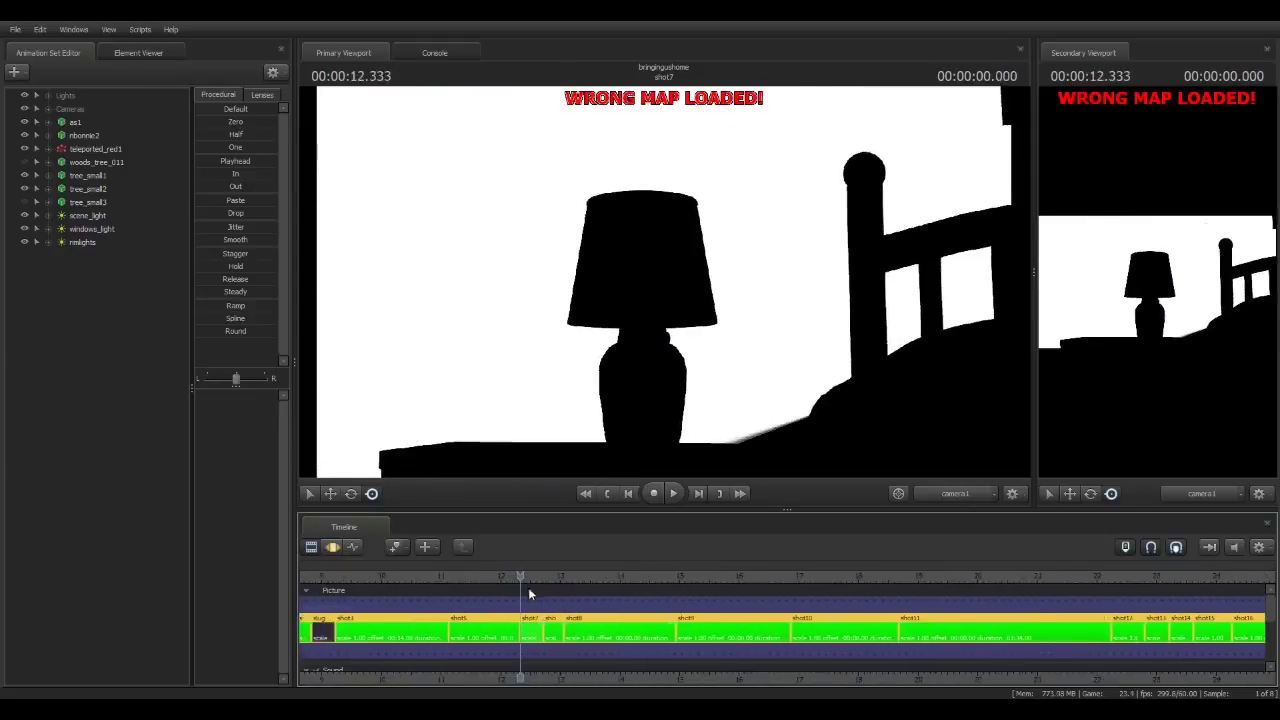
scroll(692, 615, down, 2)
shift+click(678, 634)
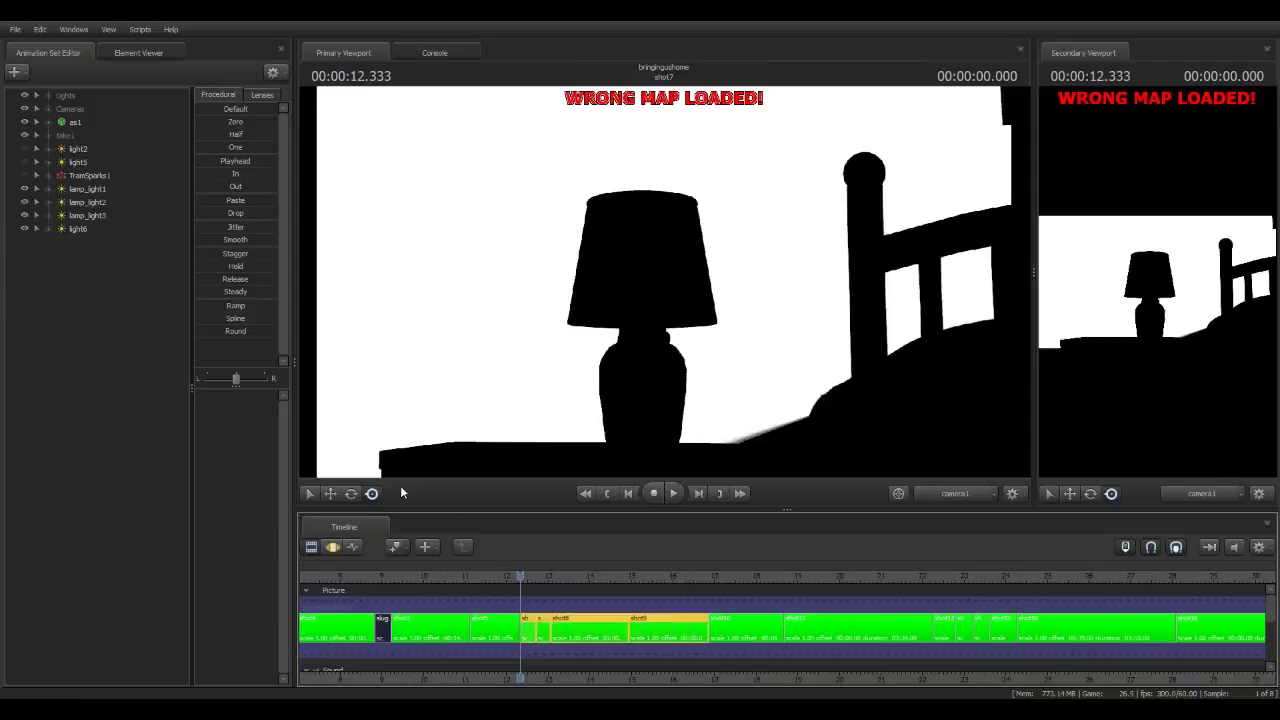
Load the map 64th_fnaf4_map with the changelevel command in the console
click(434, 52)
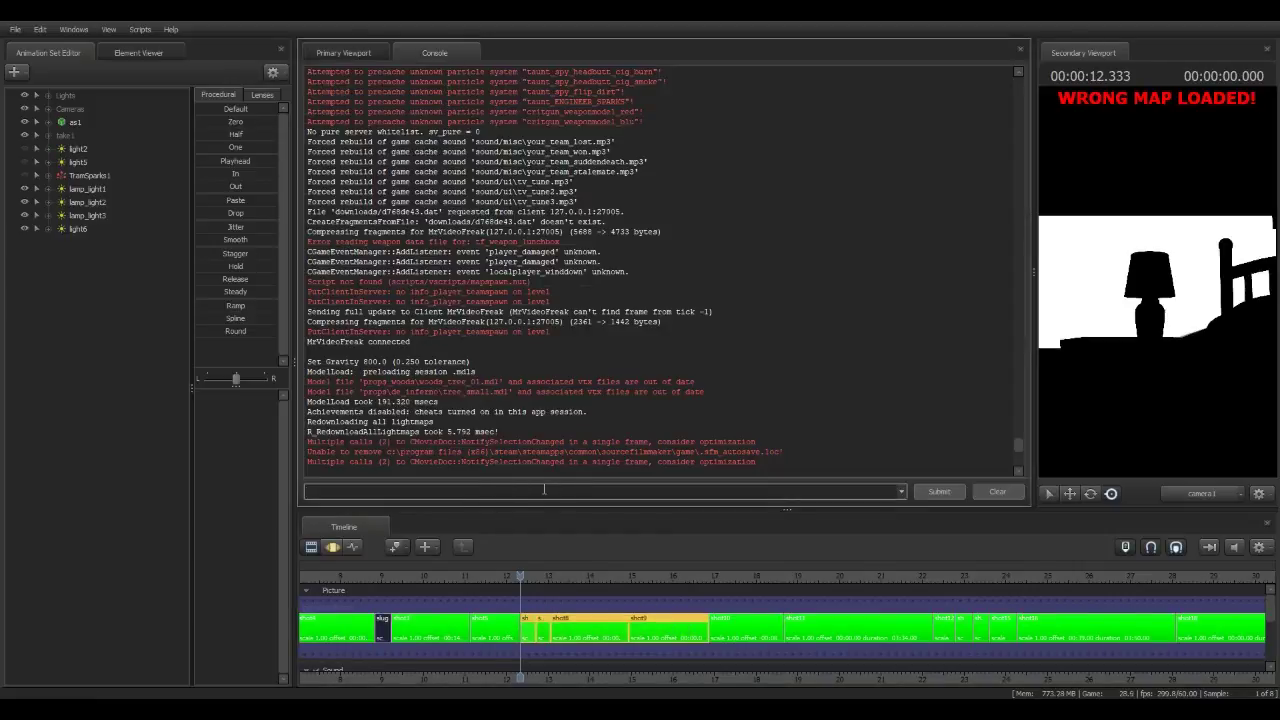
click(544, 489)
text(changelevel 64th_fnaf4_map)
key(Return)
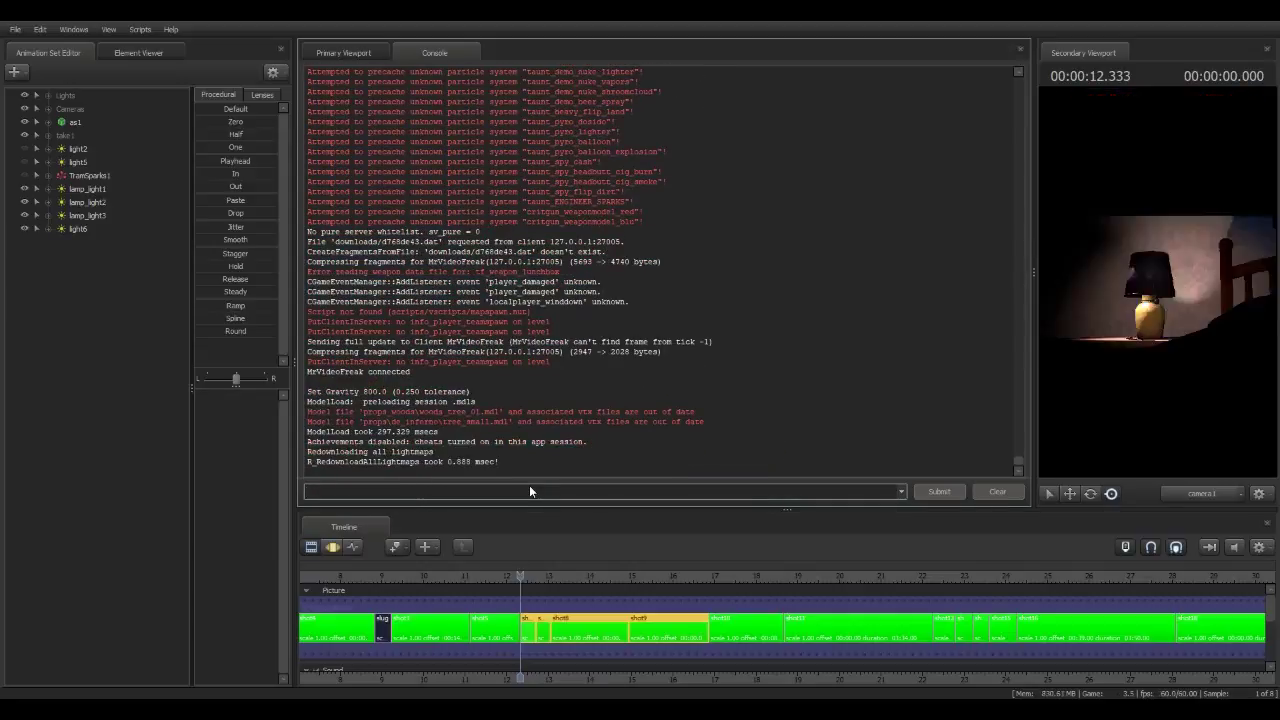
Return to the primary viewport and step through the selected shots around shot7 and shot17 to check their rendering
click(341, 52)
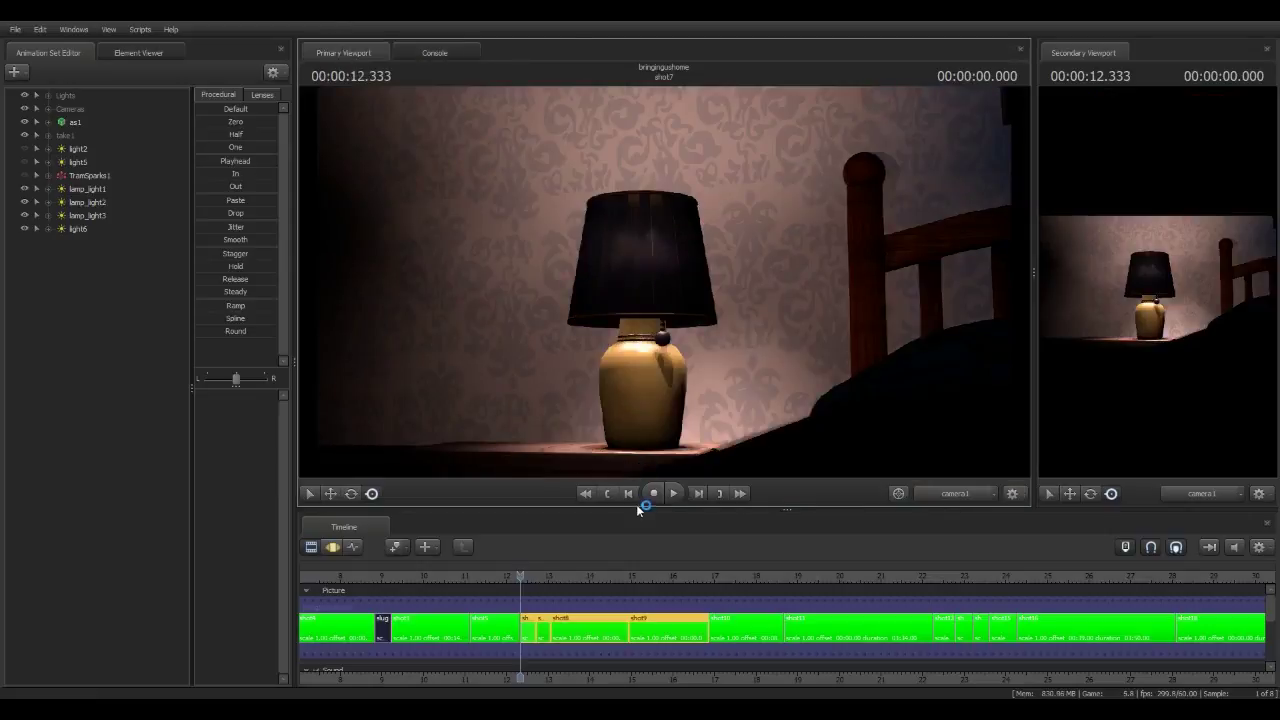
scroll(616, 639, down, 2)
scroll(619, 604, up, 2)
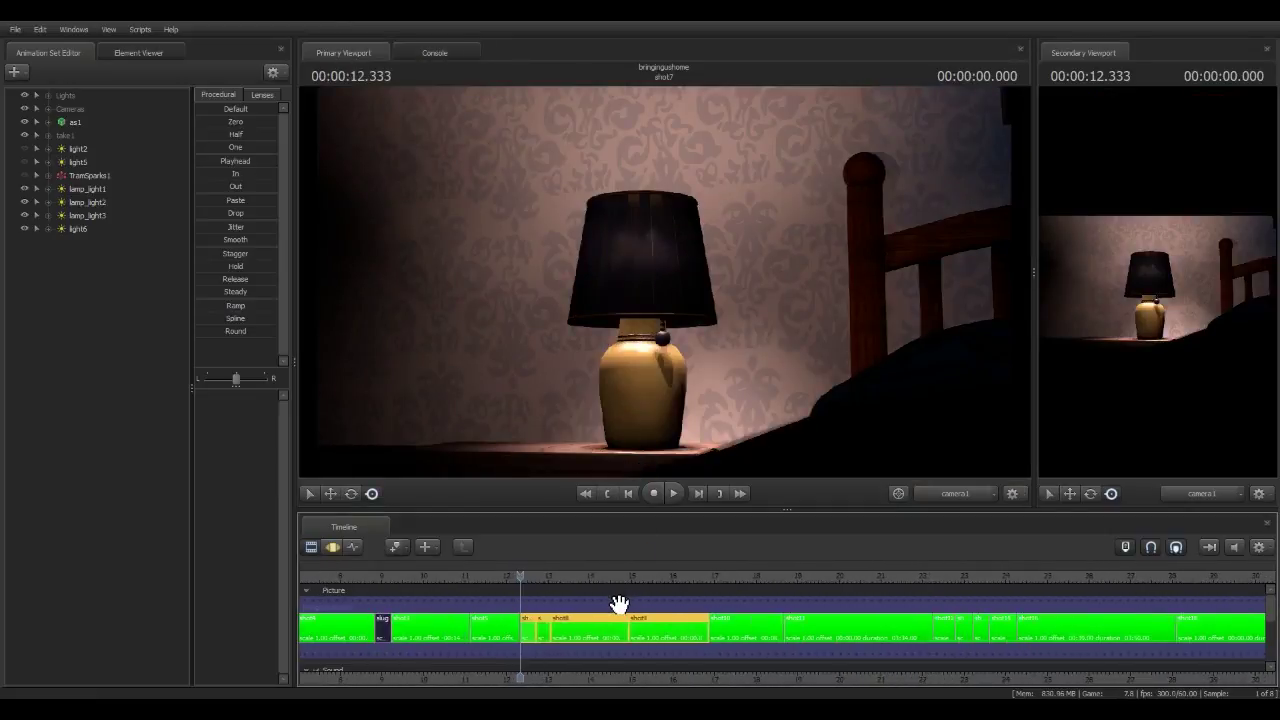
key(Down)
key(Down)
key(Down)
key(Up)
key(Up)
key(Up)
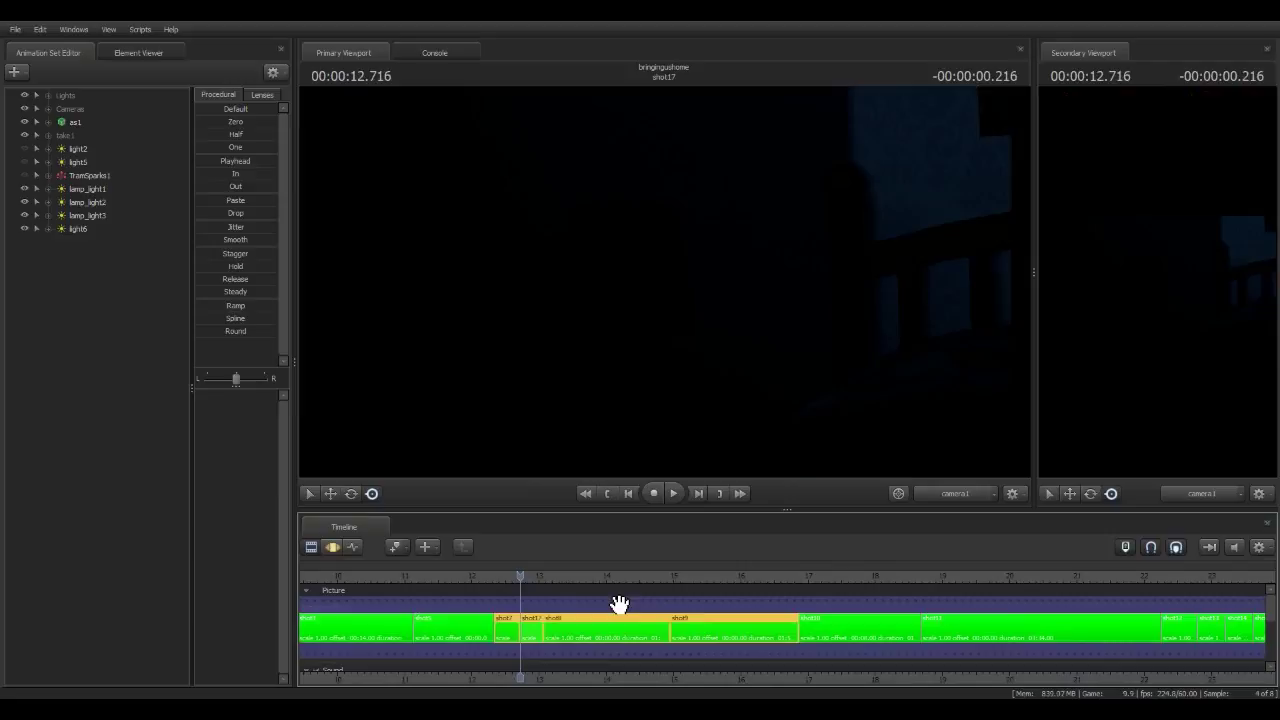
scroll(619, 617, down, 2)
scroll(620, 615, down, 2)
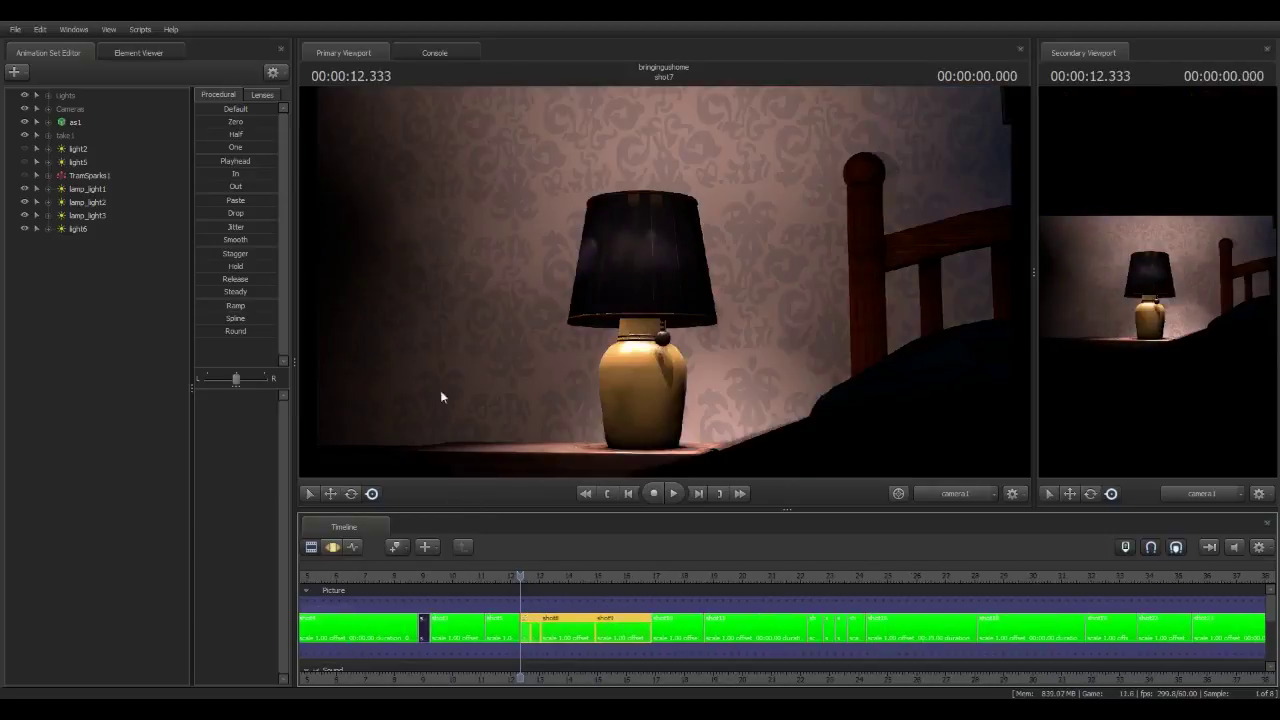
Play the timeline briefly from the start of shot7 and stop playback
click(15, 29)
click(214, 185)
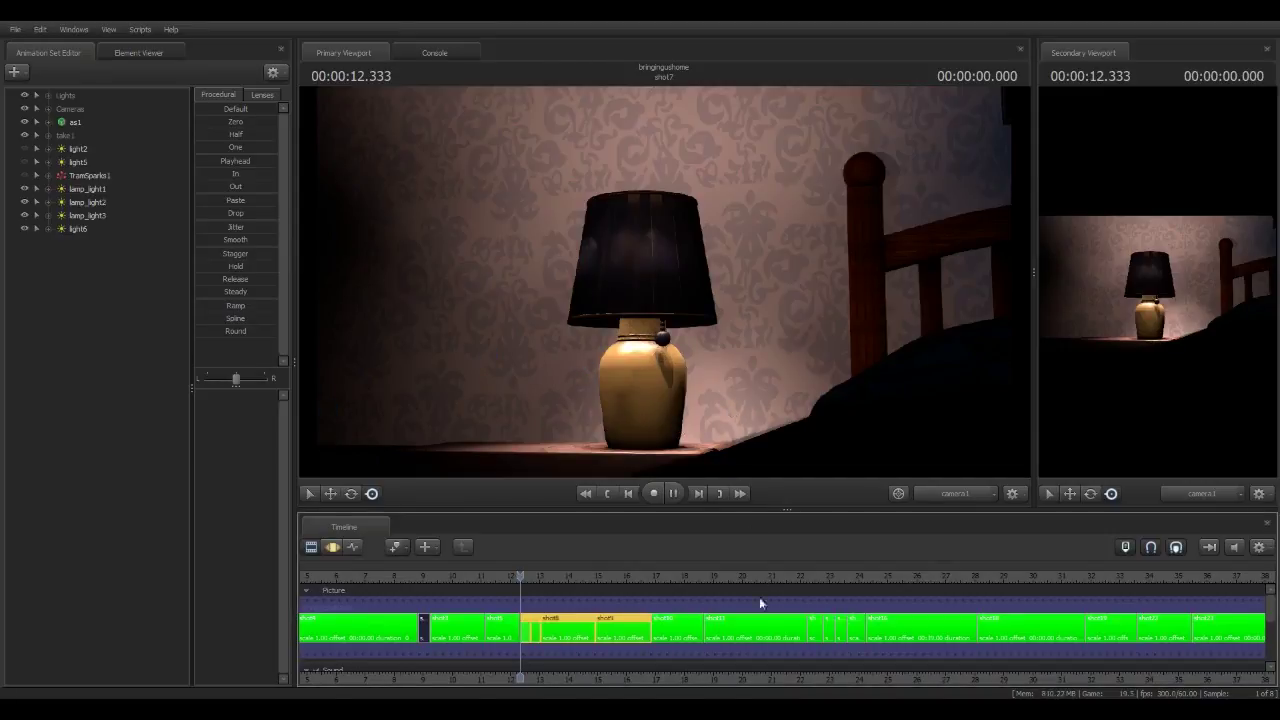
key(space)
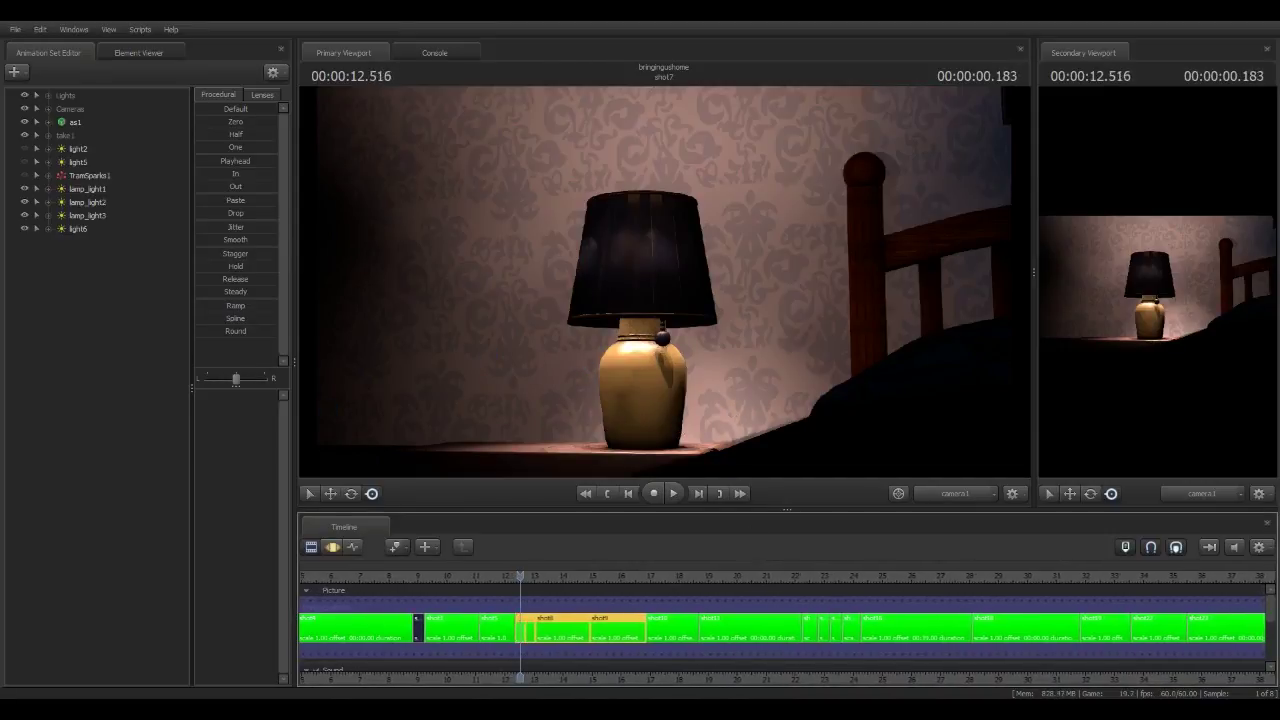